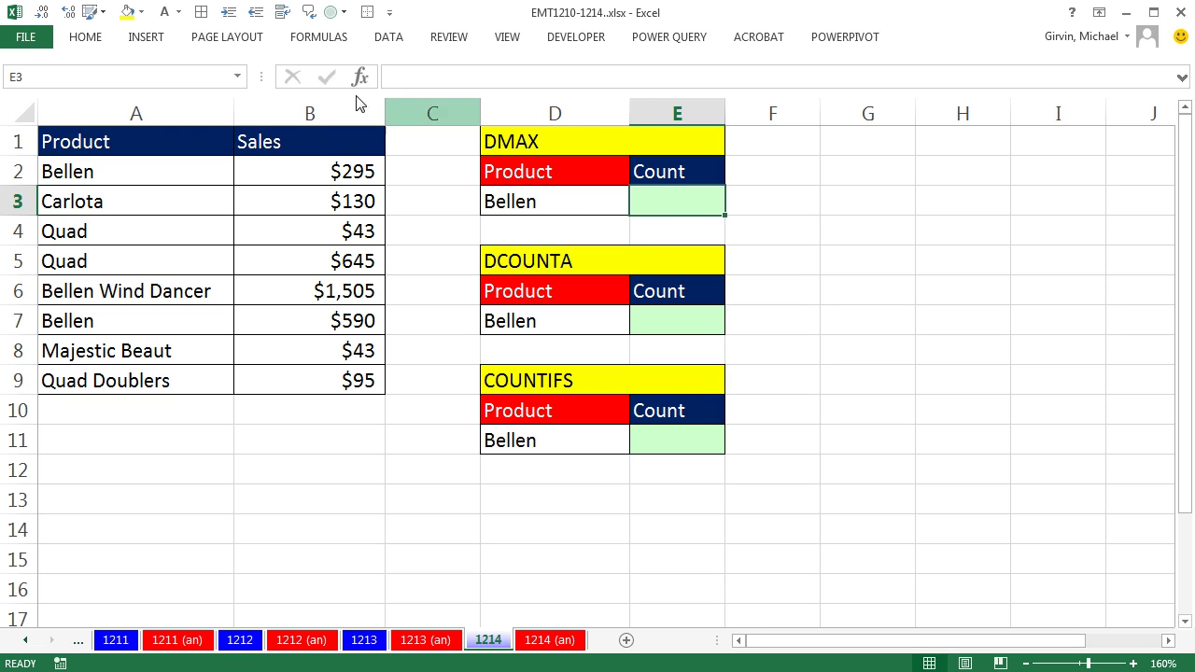
Start a DMAX formula in E3 using the whole product and sales table A1:B9, including headers, as the database argument
left_click(147, 143)
left_click(302, 142)
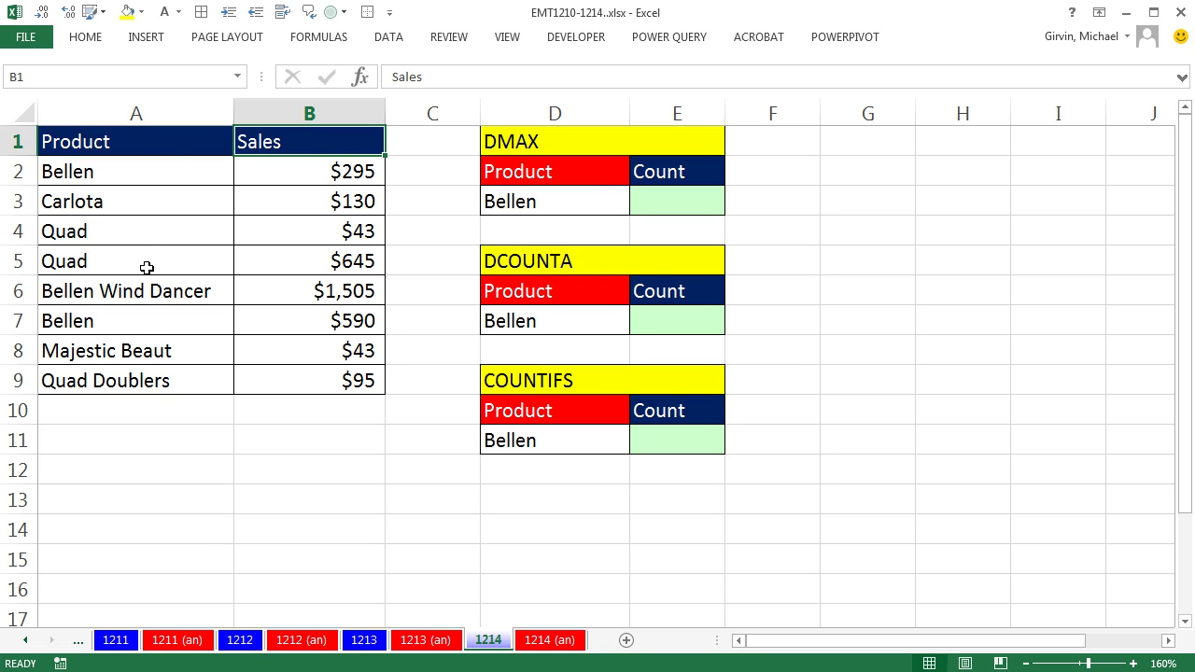
left_click(659, 205)
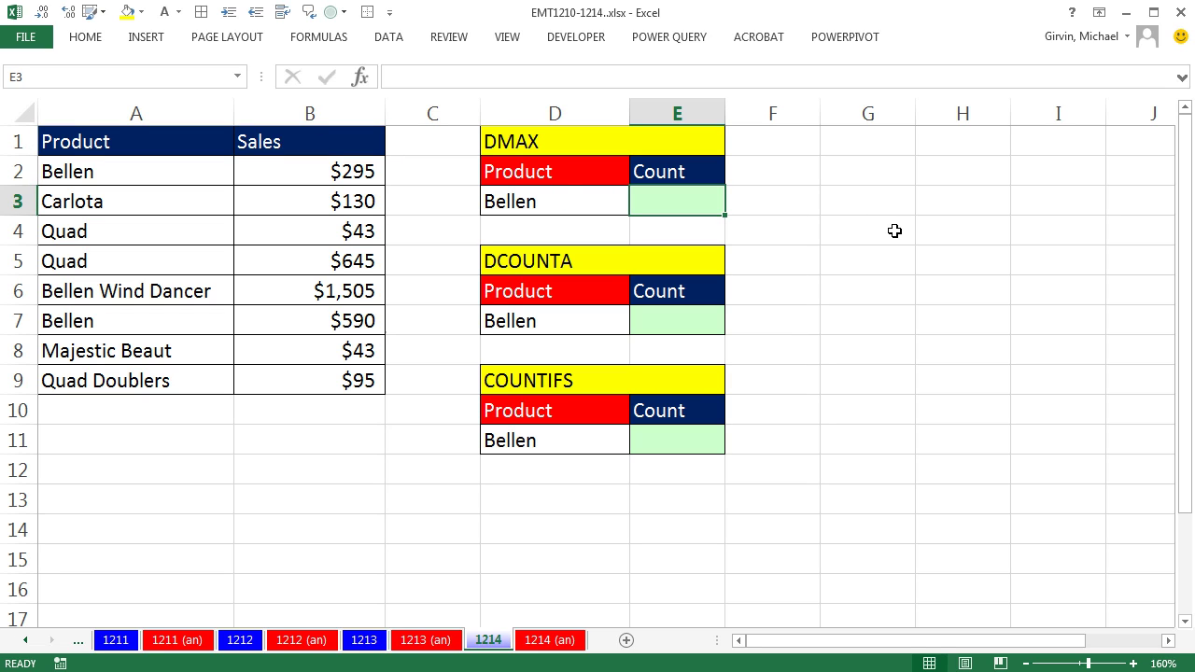
type("=")
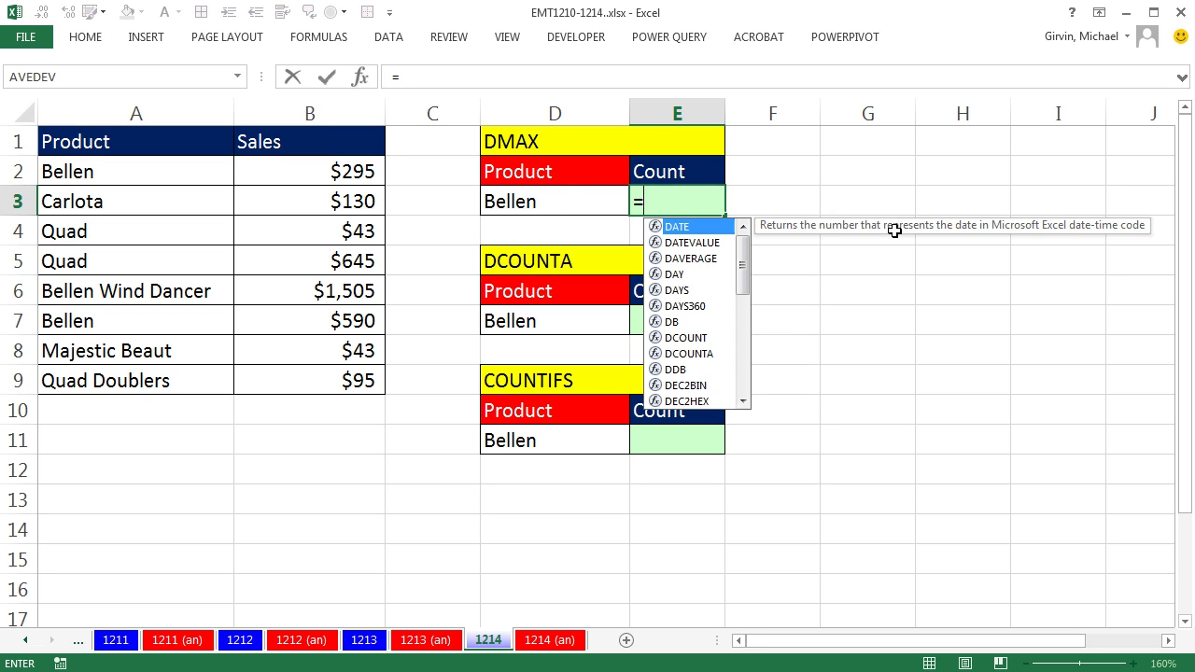
type("dm")
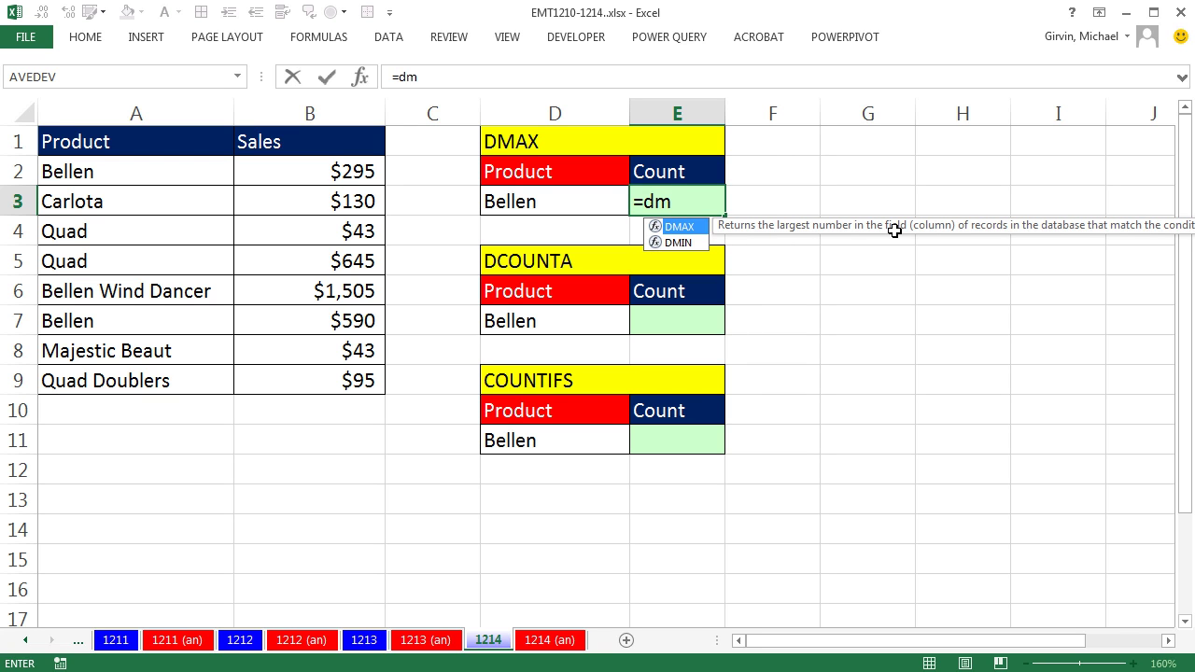
key("Tab")
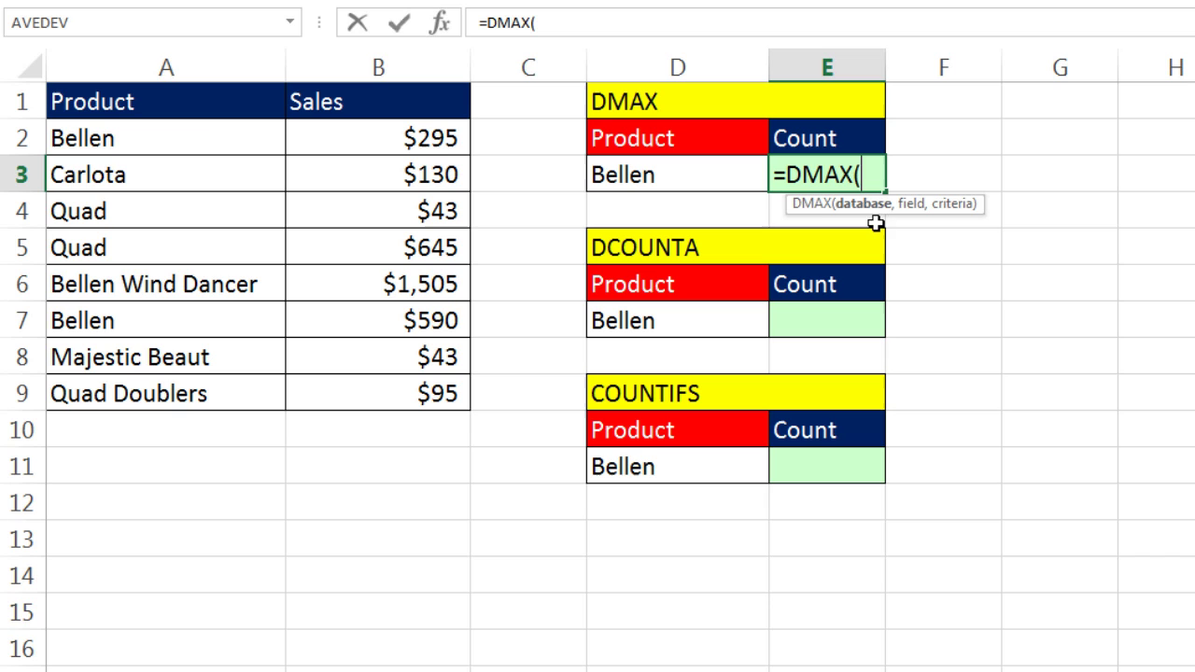
left_click(153, 107)
left_click_drag(152, 108, 374, 392)
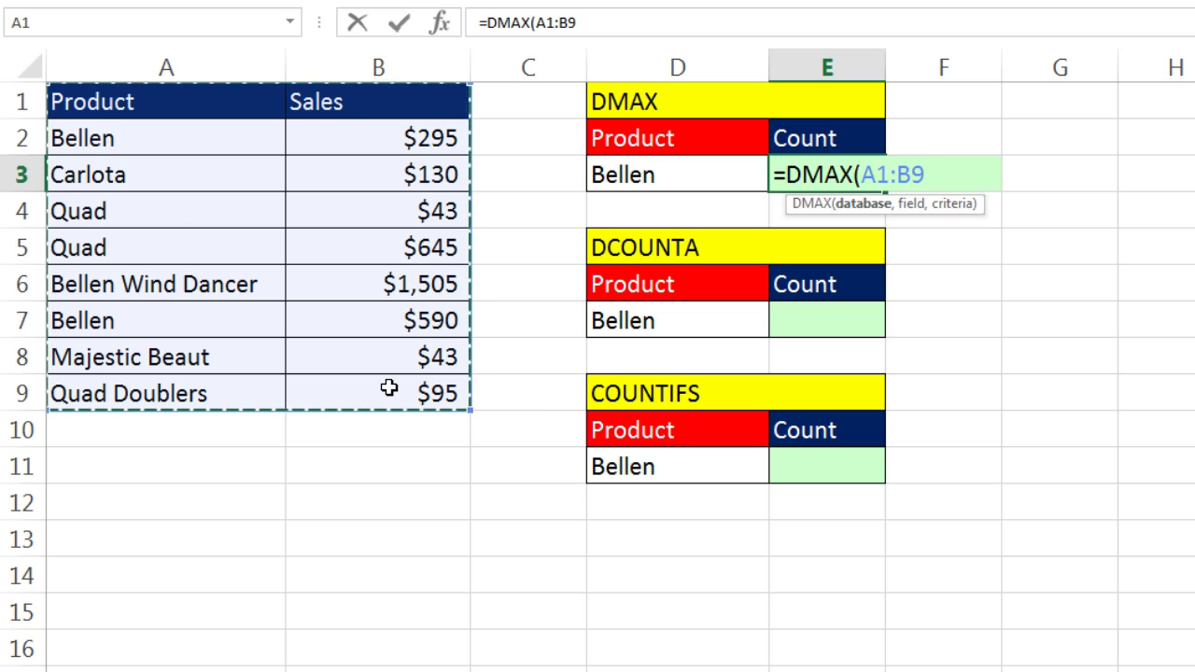
type(",")
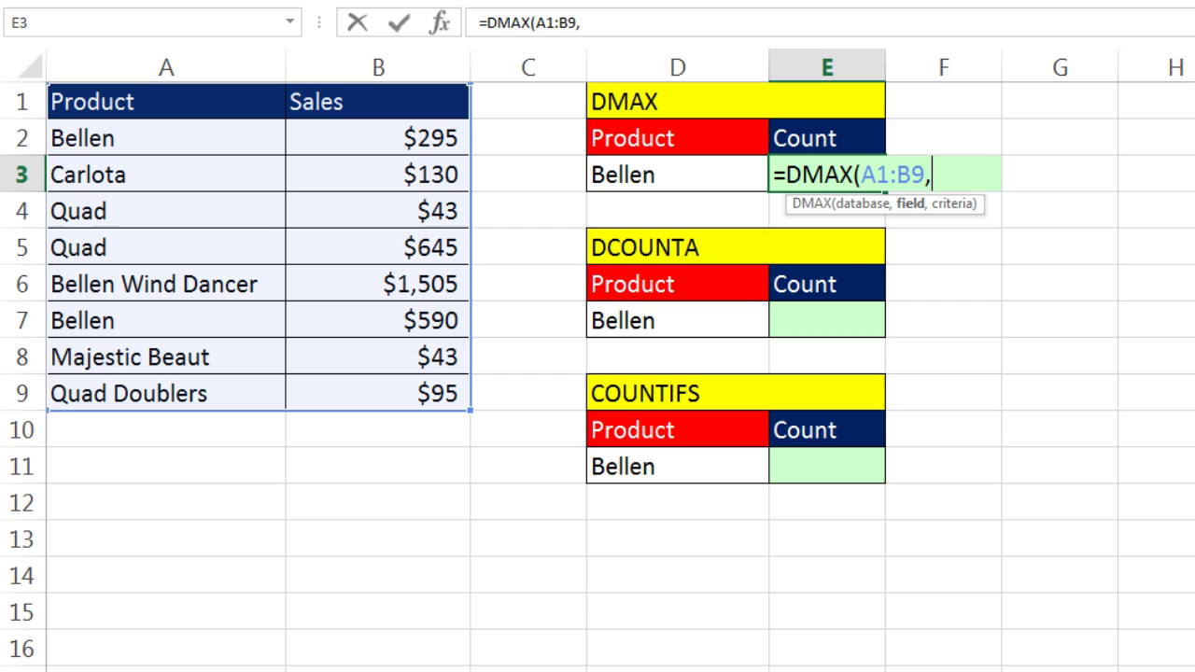
Complete the DMAX formula in E3 with field 2 and criteria range D2:D3, and enter it
type("2,")
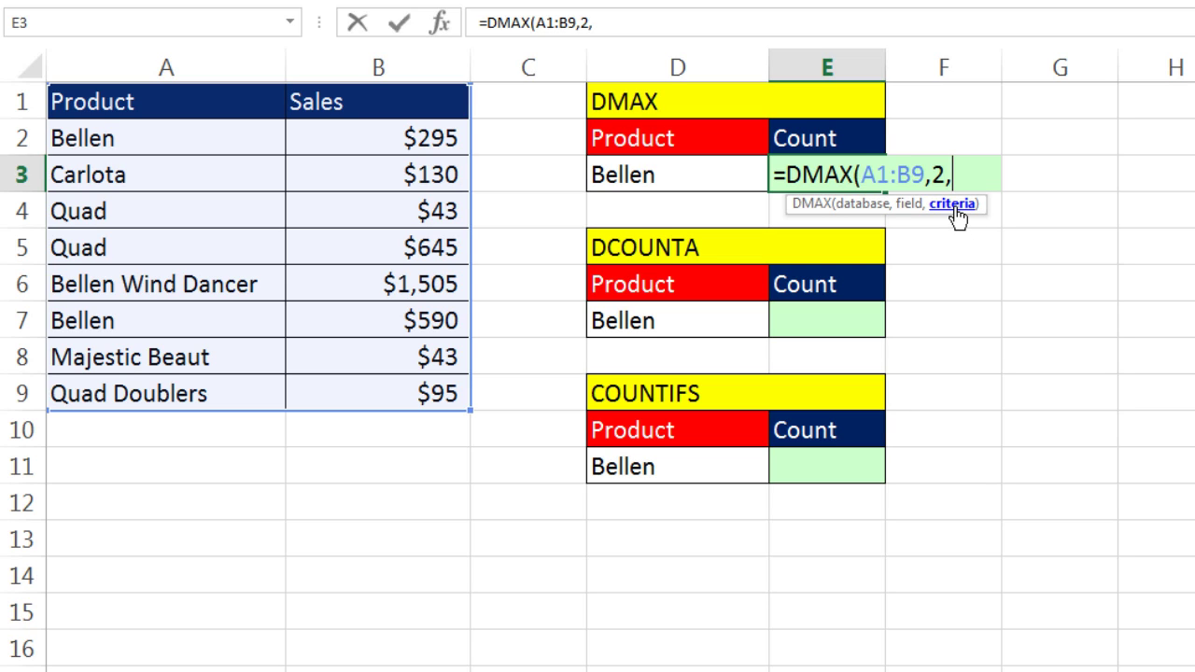
left_click(636, 139)
left_click_drag(649, 161, 650, 181)
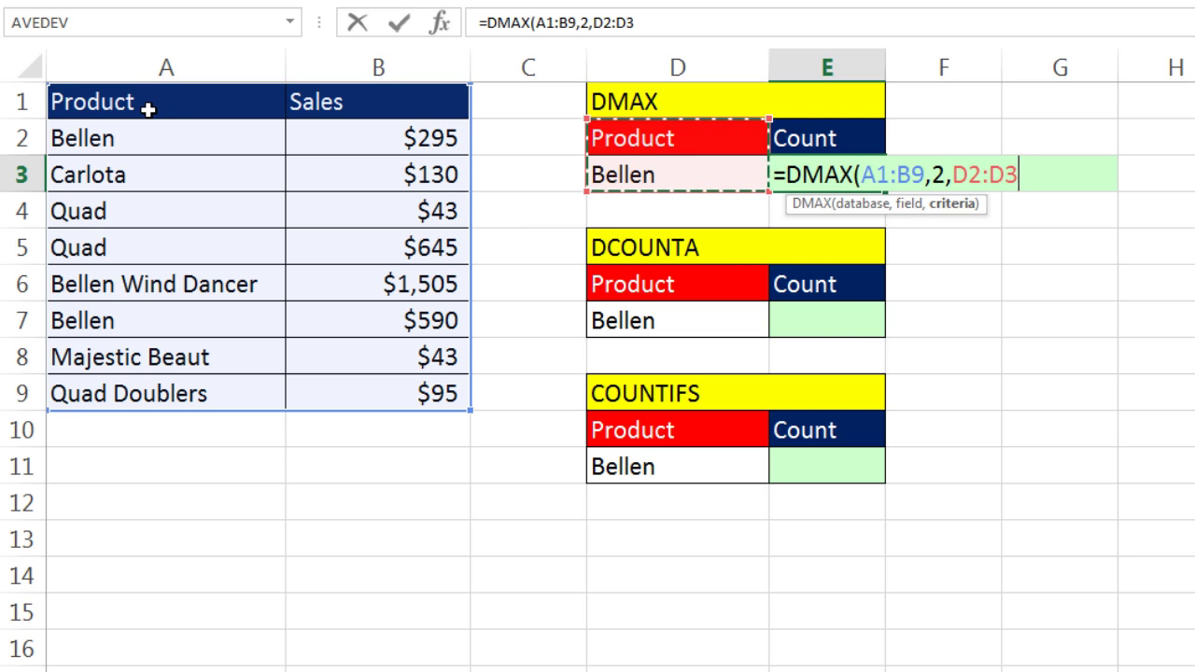
type(")")
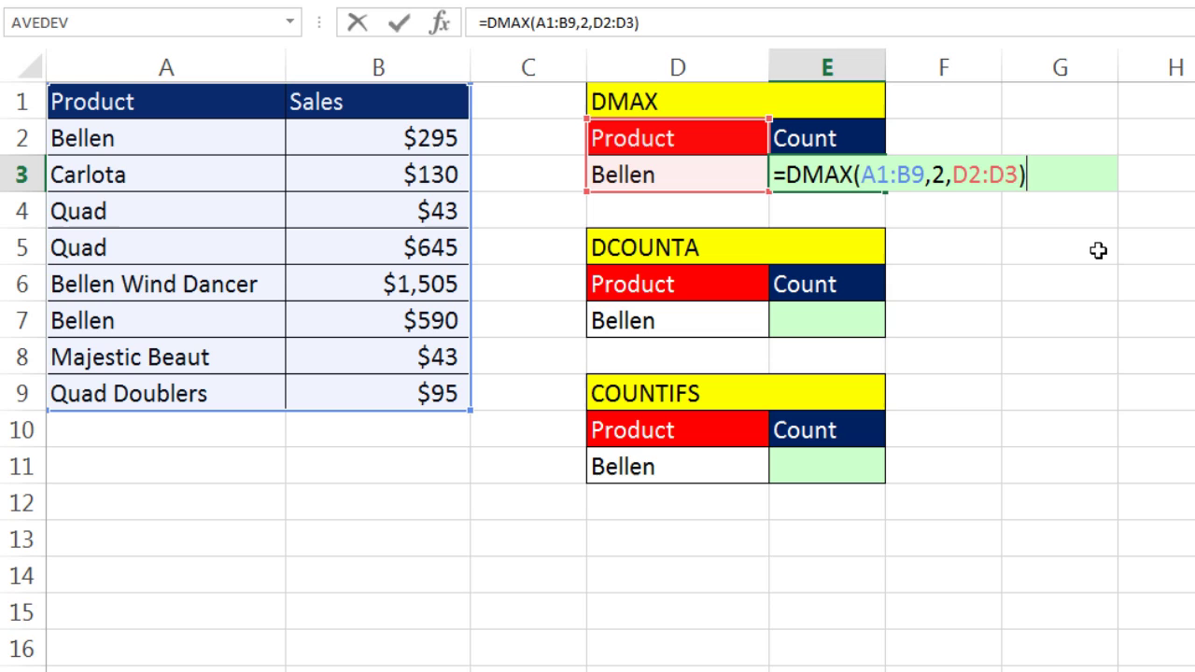
key("ctrl+Return")
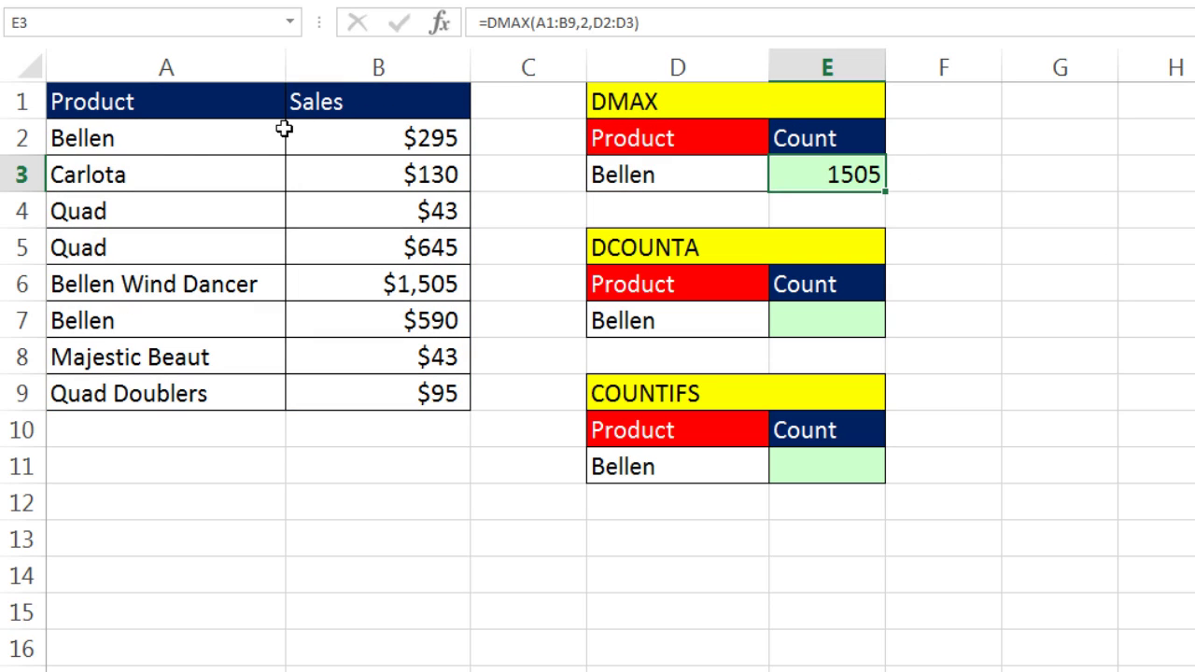
Examine the table rows whose product begins with Bellen against the DMAX formula in E3
left_click_drag(174, 144, 343, 138)
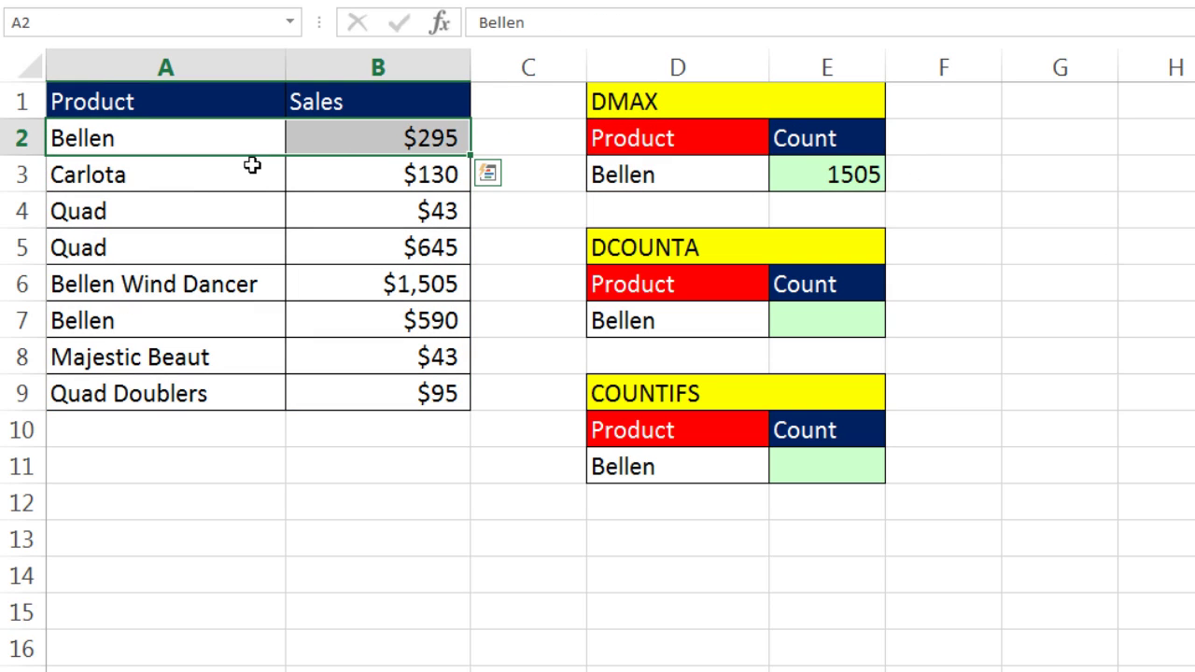
left_click_drag(114, 324, 340, 316, "ctrl")
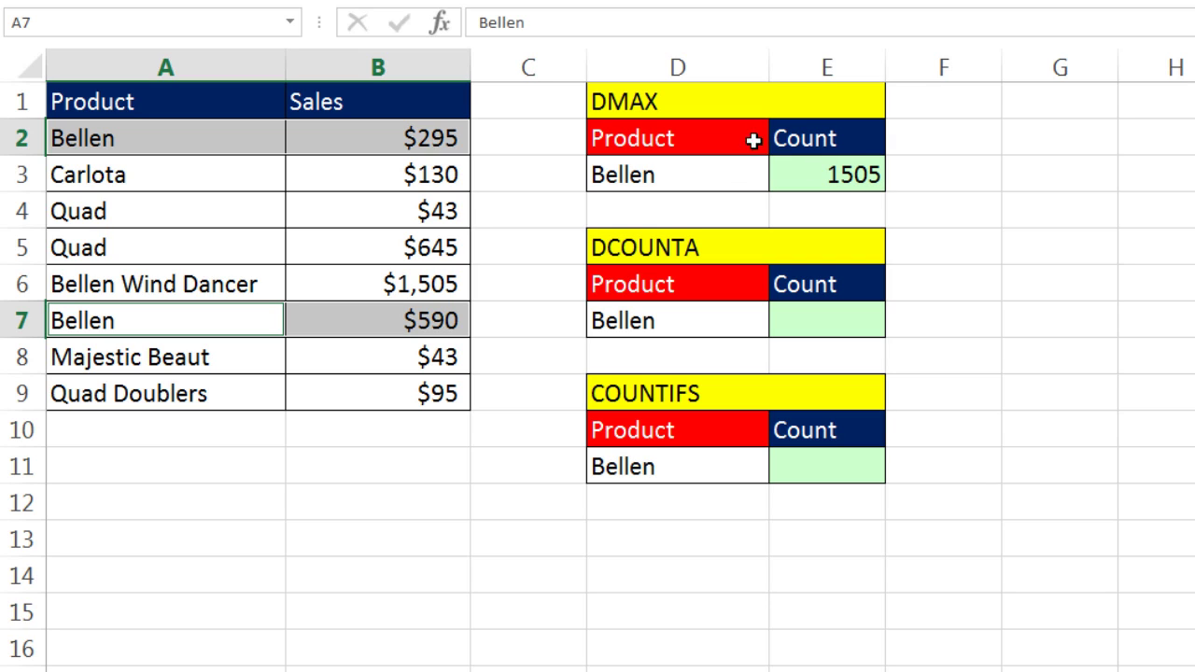
double_click(825, 175)
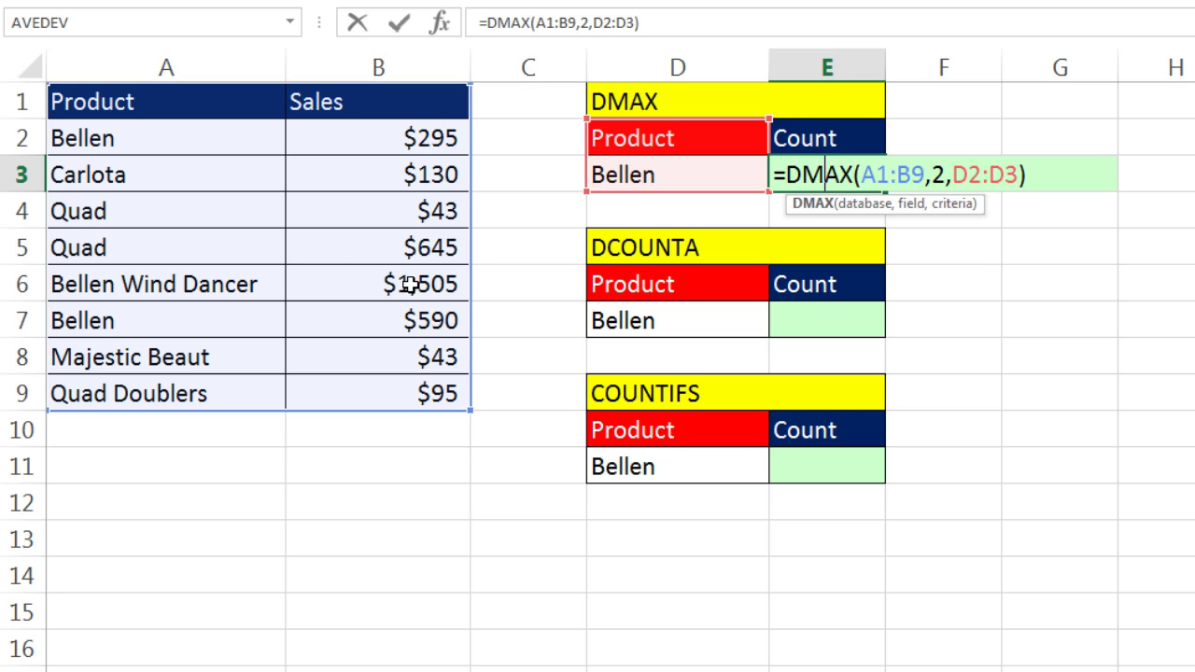
left_click_drag(210, 283, 388, 322)
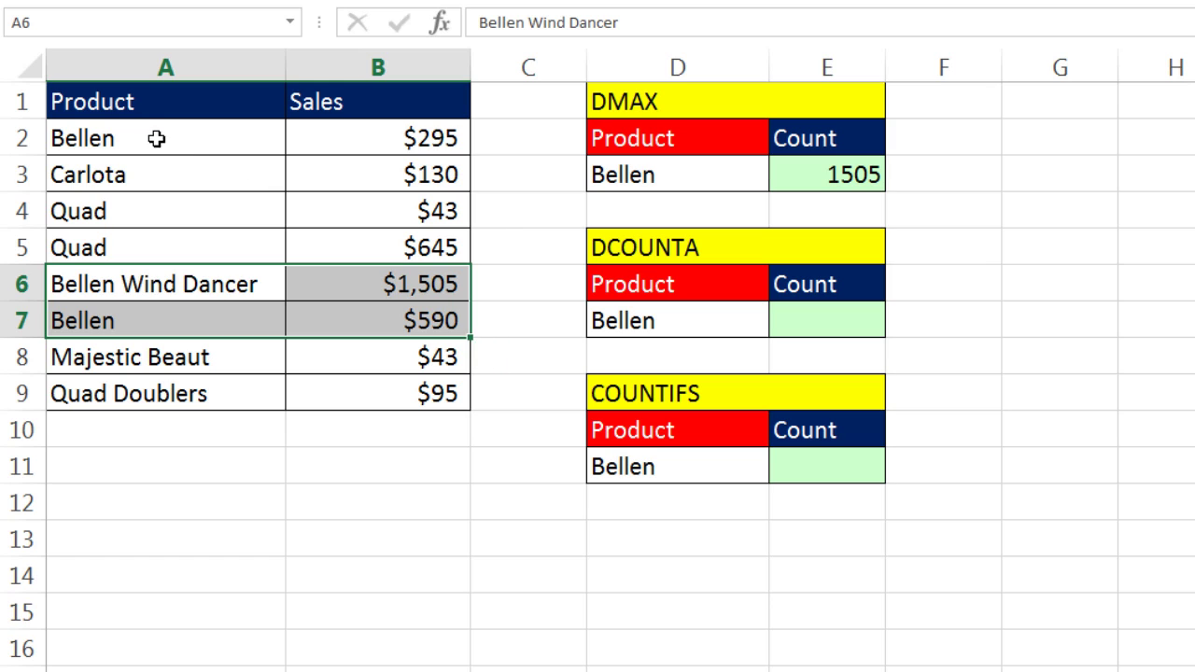
left_click_drag(156, 139, 458, 130, "ctrl")
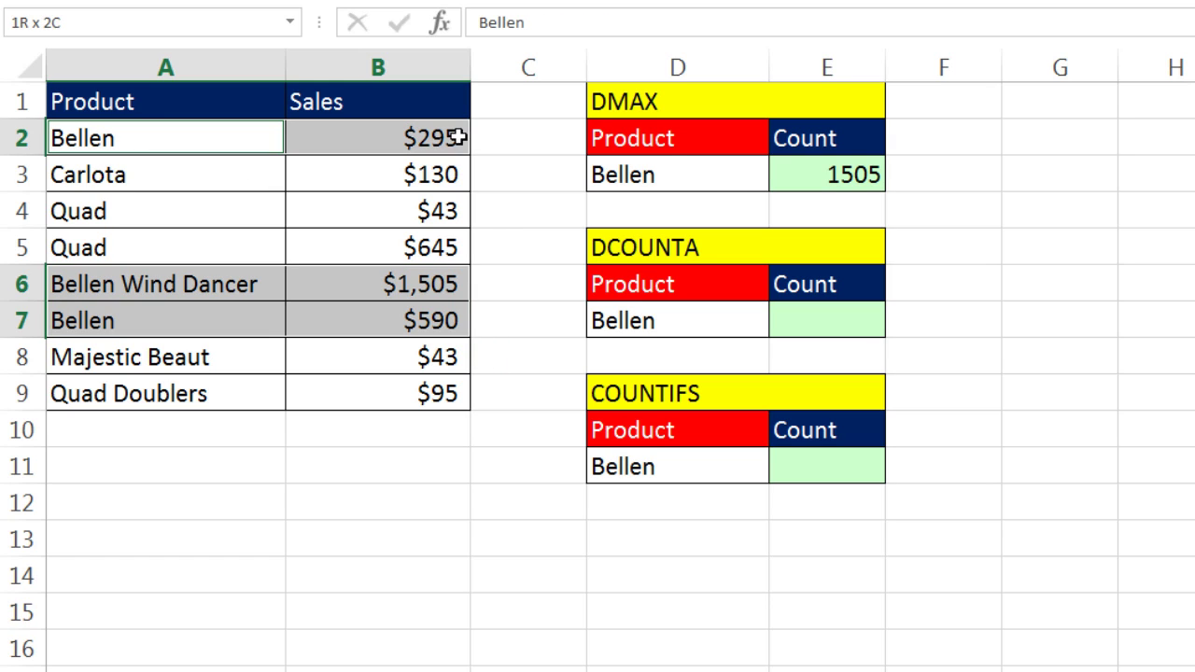
Change the DMAX criteria in D3 to the exact-match formula ="=Bellen" and review the formula in E3
left_click(598, 176)
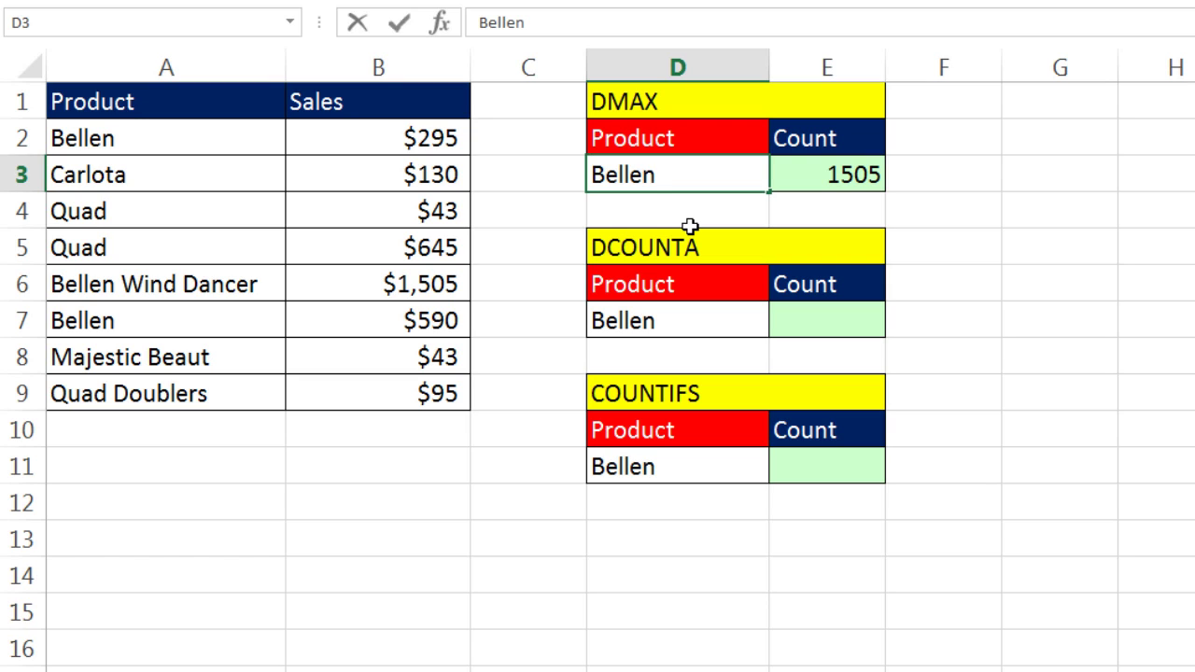
key("F2")
key("Home")
type("=")
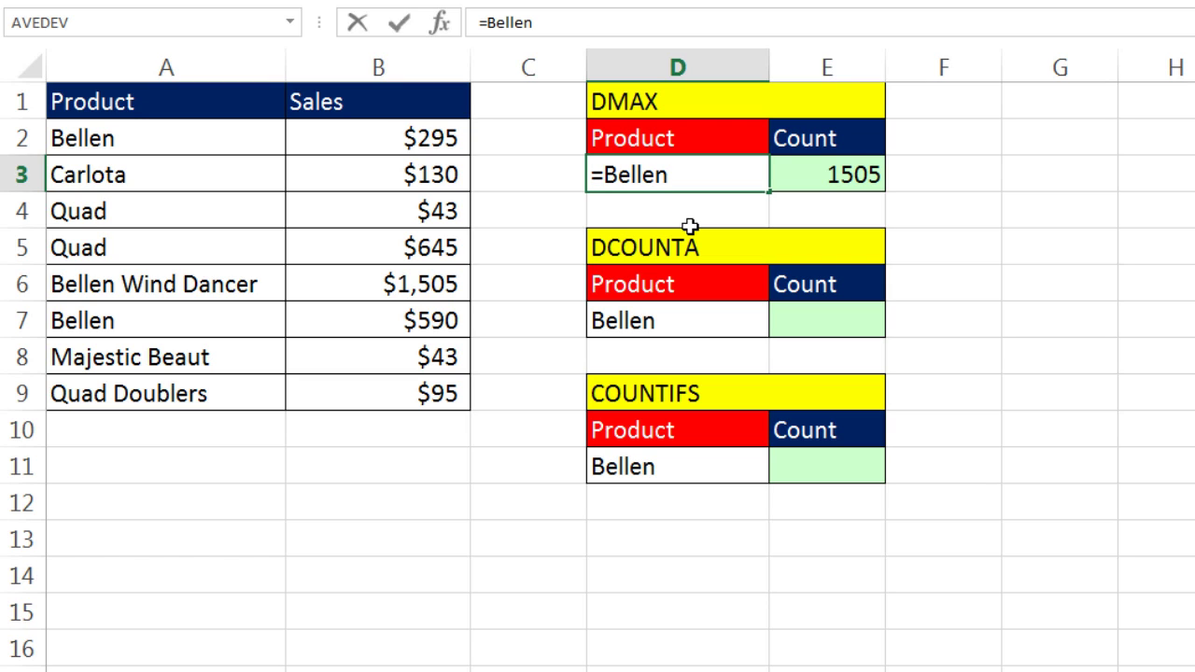
type("\"")
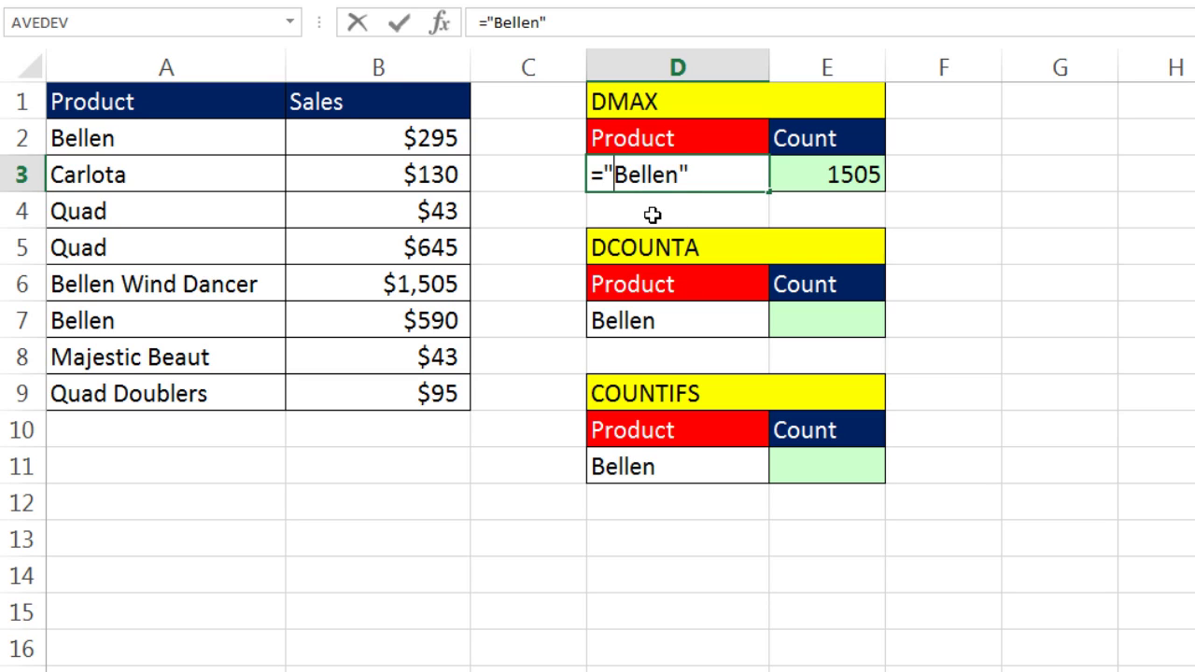
type("=")
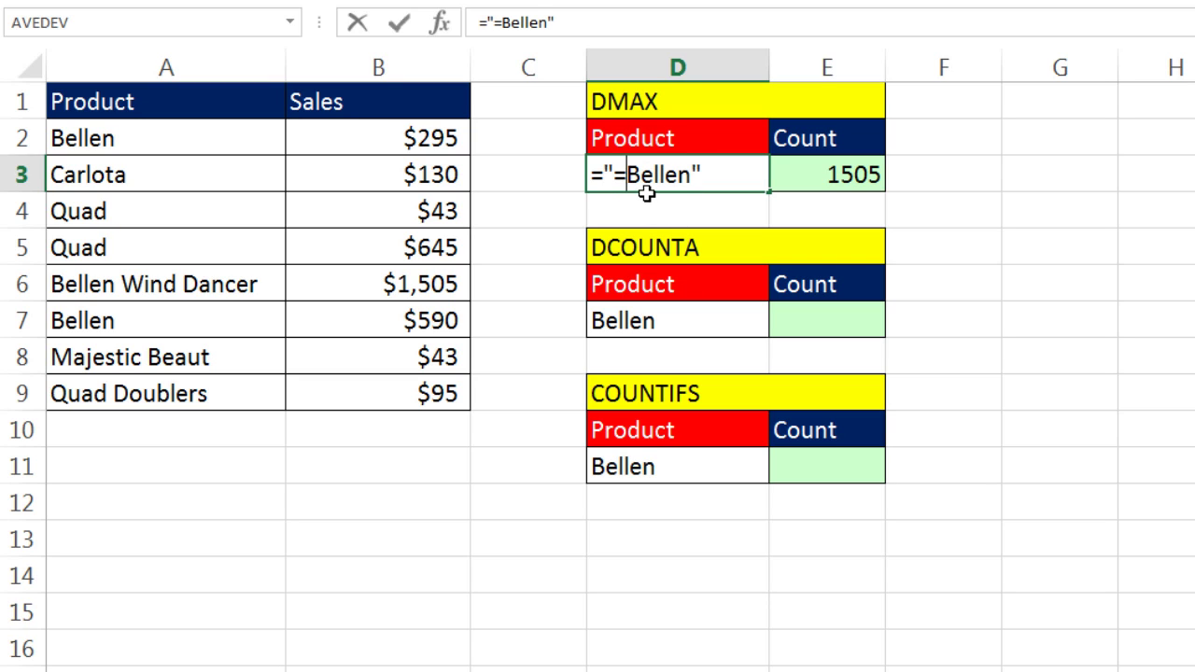
left_click_drag(594, 176, 741, 194)
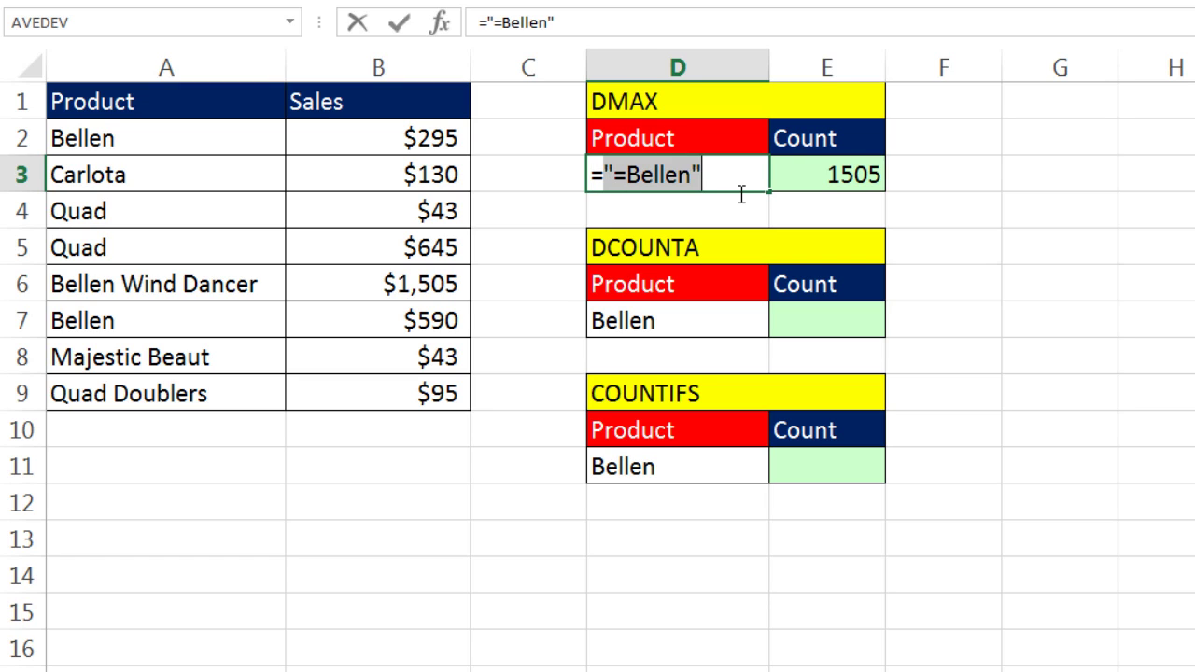
key("ctrl+Return")
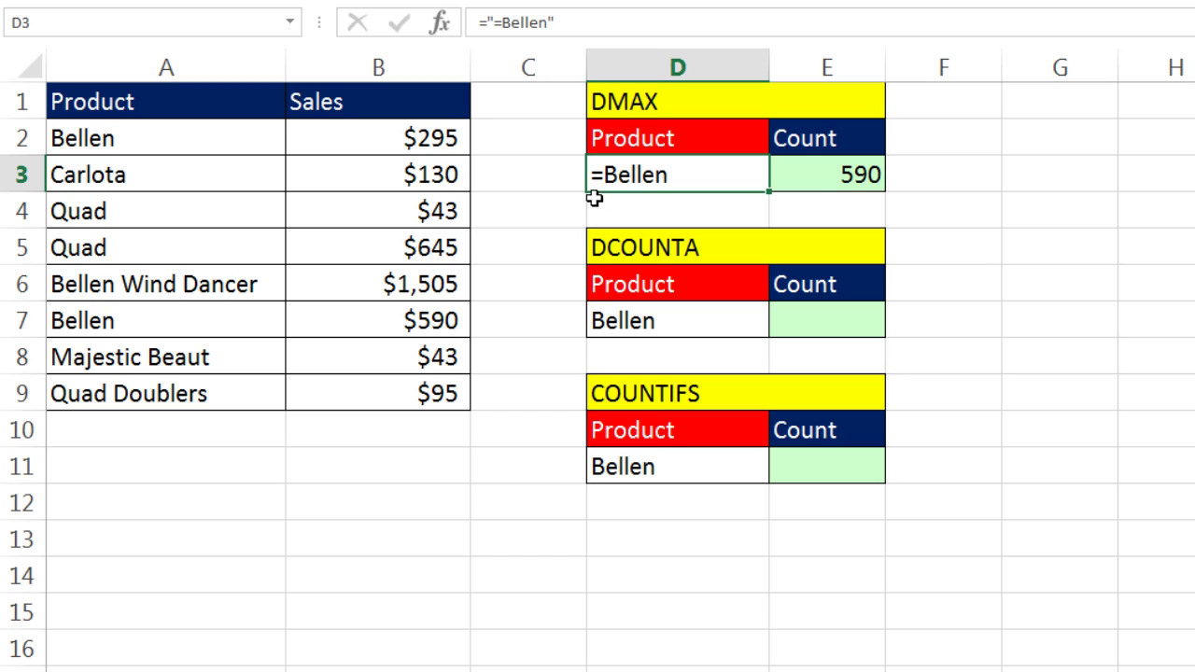
double_click(821, 177)
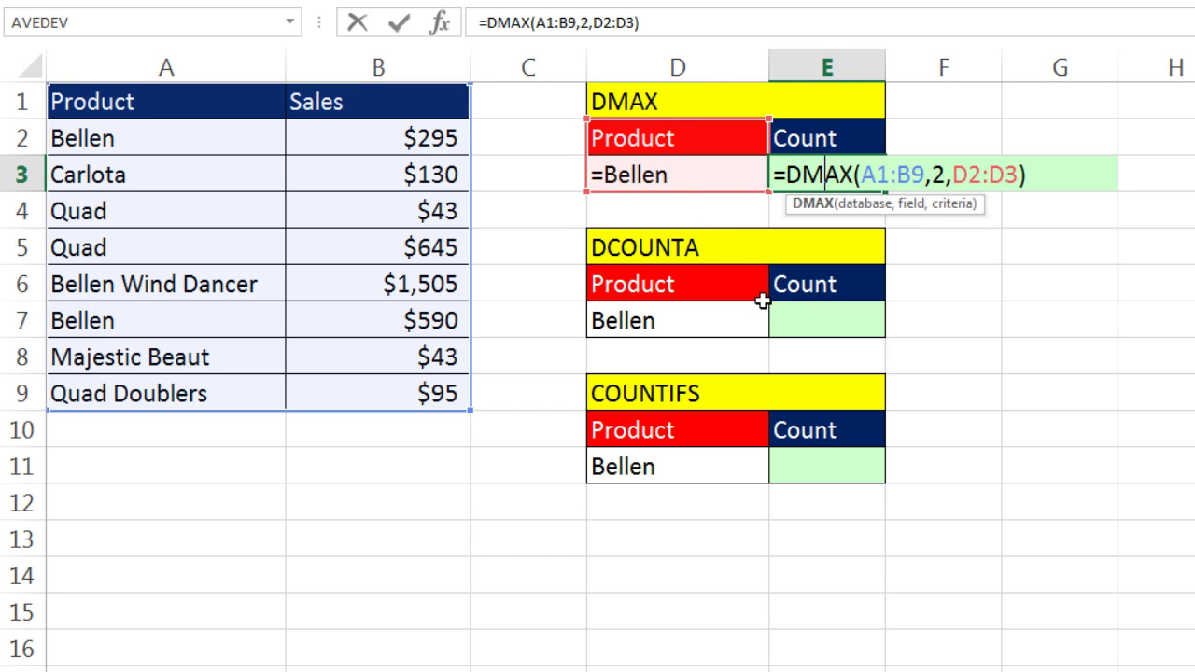
key("ctrl+Return")
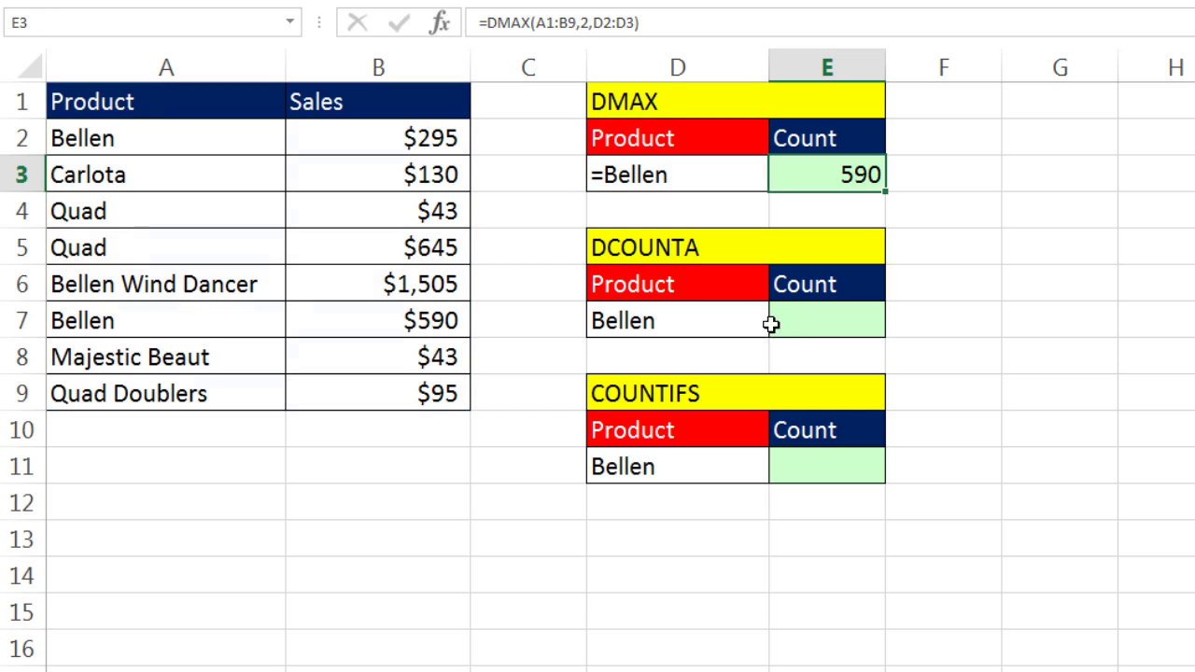
Copy the exact-match criteria from D3 into D7 for the DCOUNTA block
left_click(667, 181)
key("ctrl+c")
scroll(716, 253, "down", 2)
left_click(725, 321)
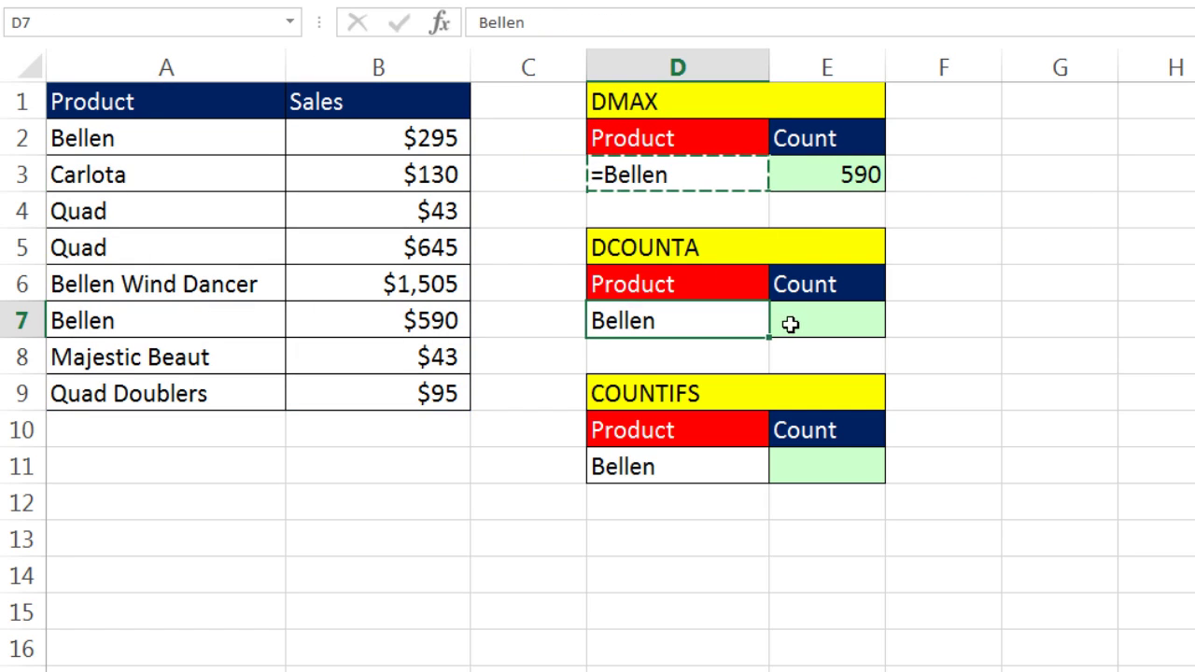
key("ctrl+v")
Enter =DCOUNTA(A1:B9,D6,D6:D7) in E7 to count the records that exactly match the product criteria
left_click(832, 328)
type("=dc")
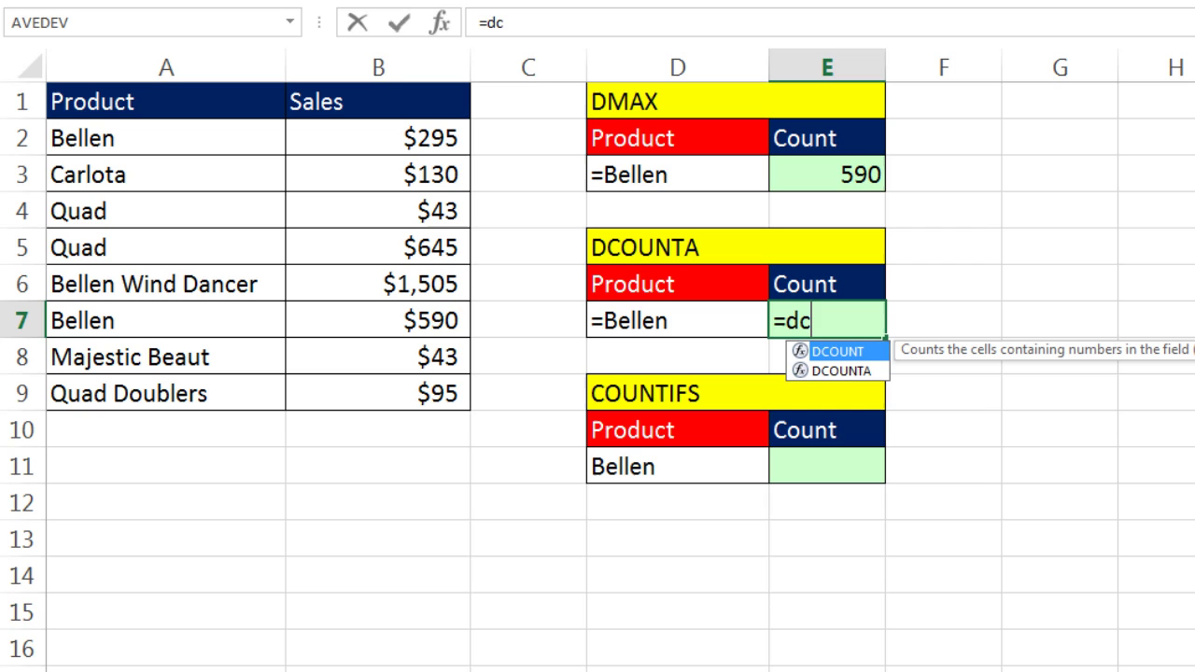
type("ounta")
key("Tab")
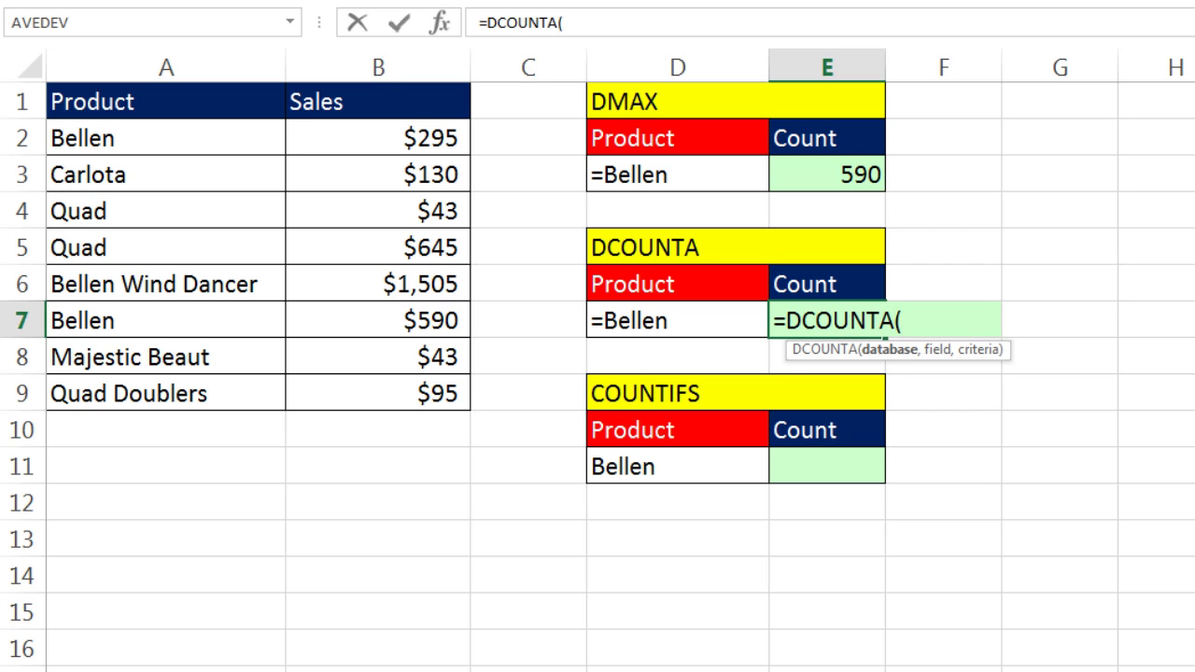
left_click_drag(179, 103, 392, 392)
type(",")
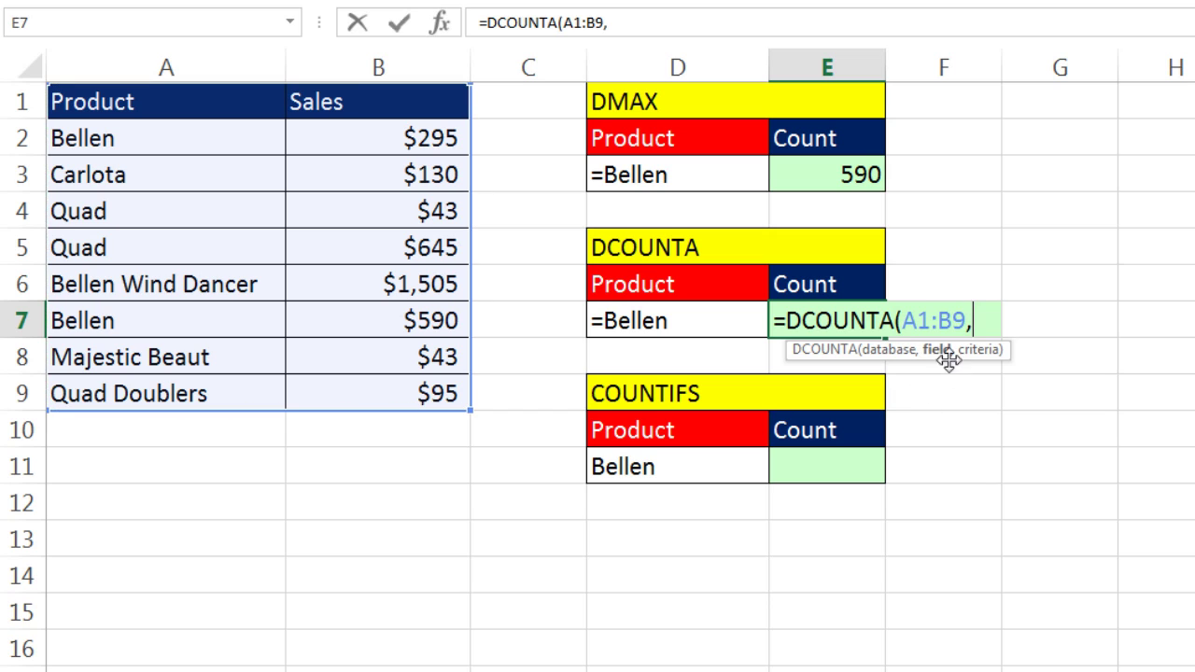
left_click(704, 290)
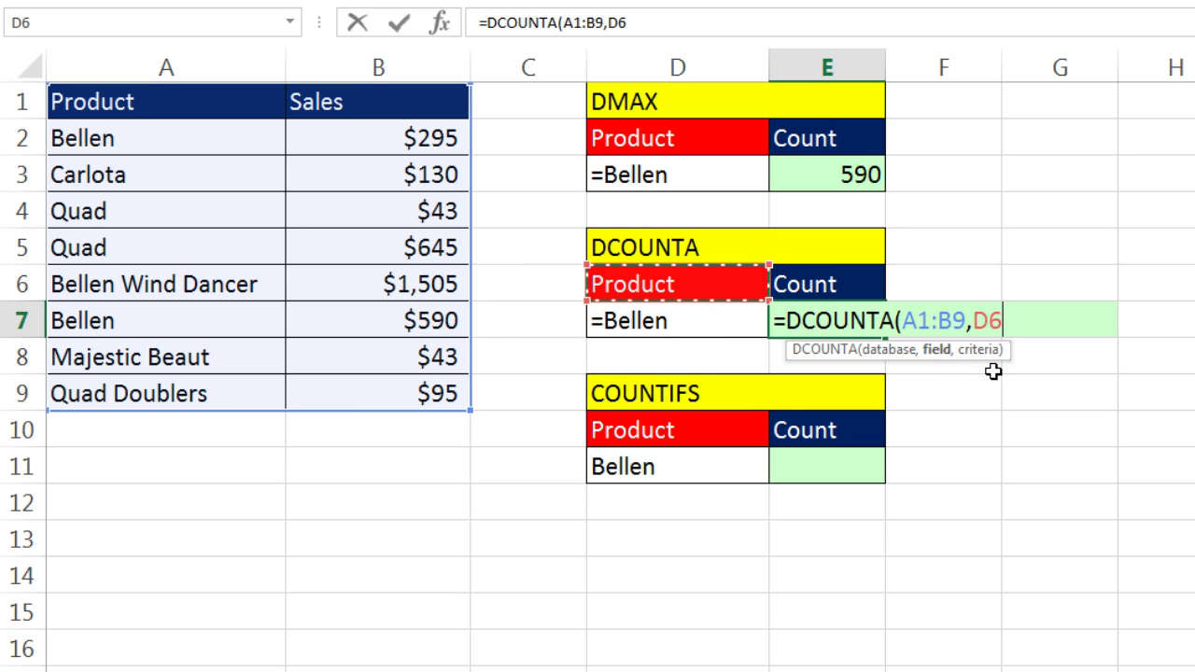
type(",")
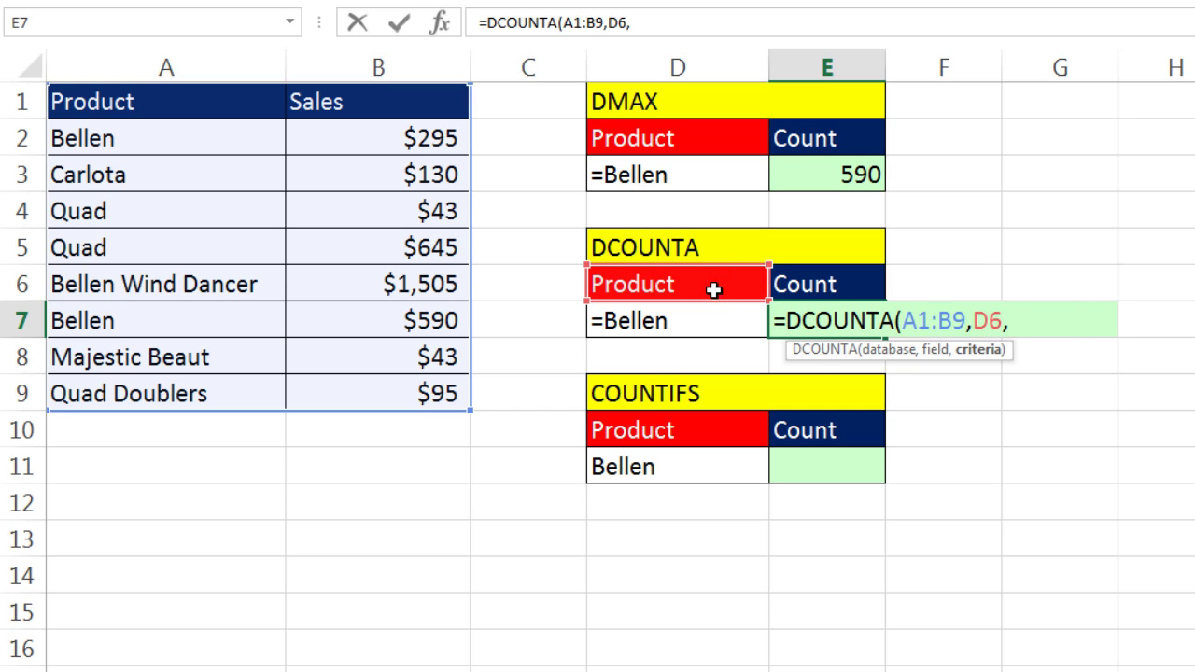
left_click_drag(714, 286, 714, 318)
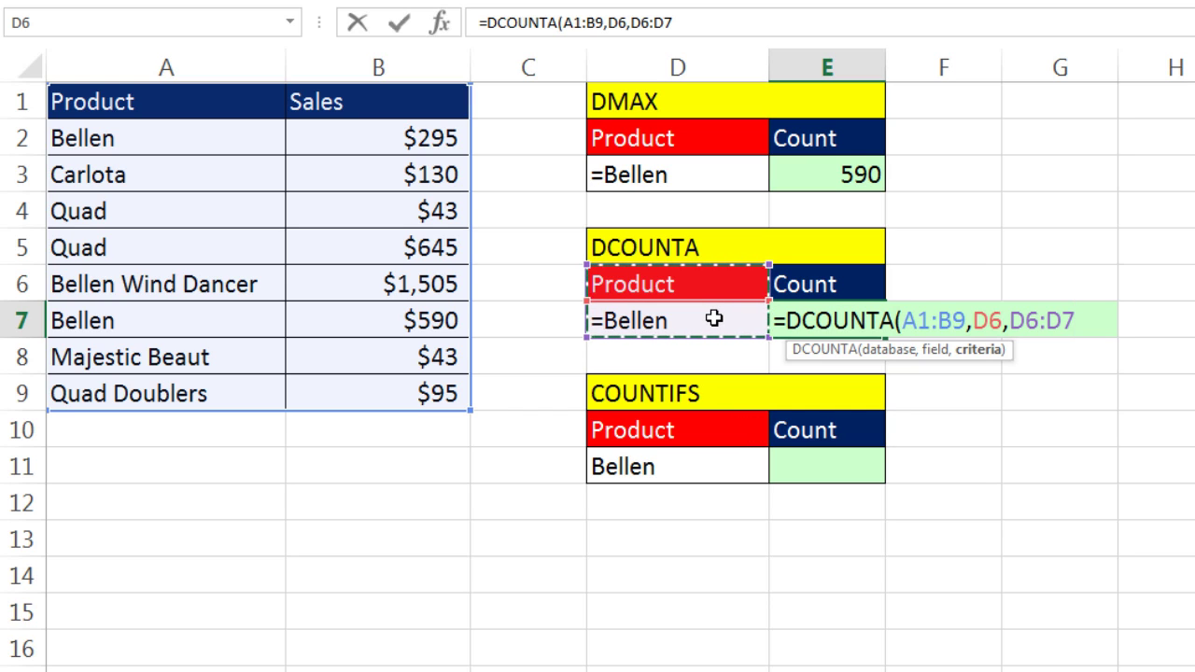
type(")")
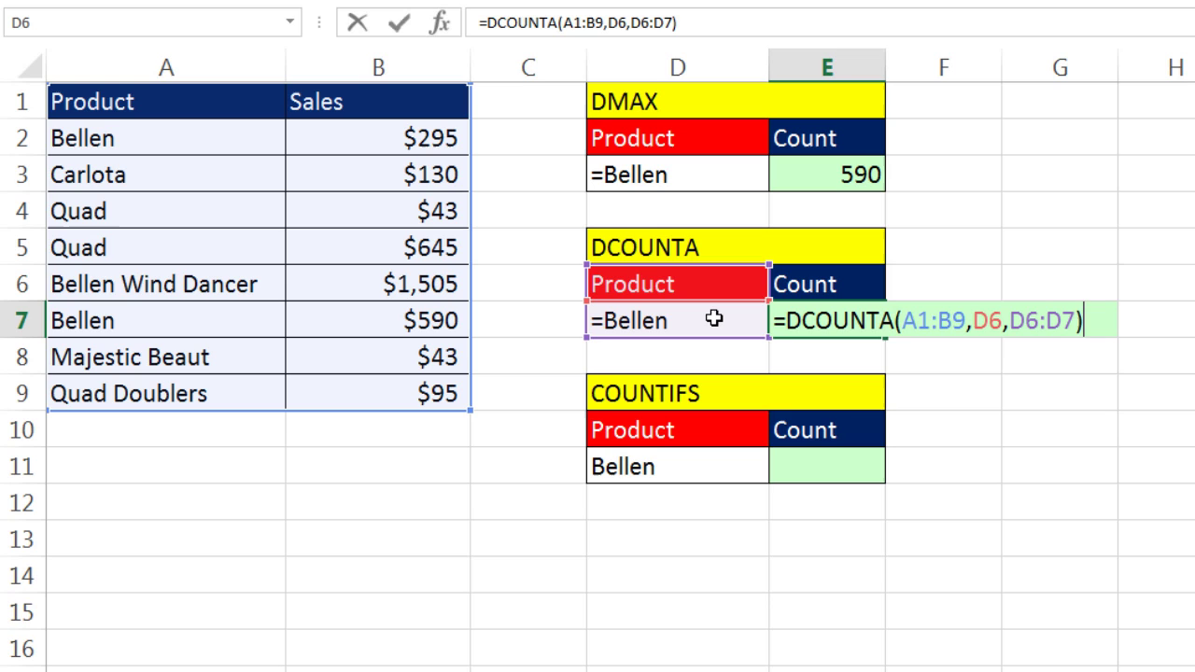
key("ctrl+Return")
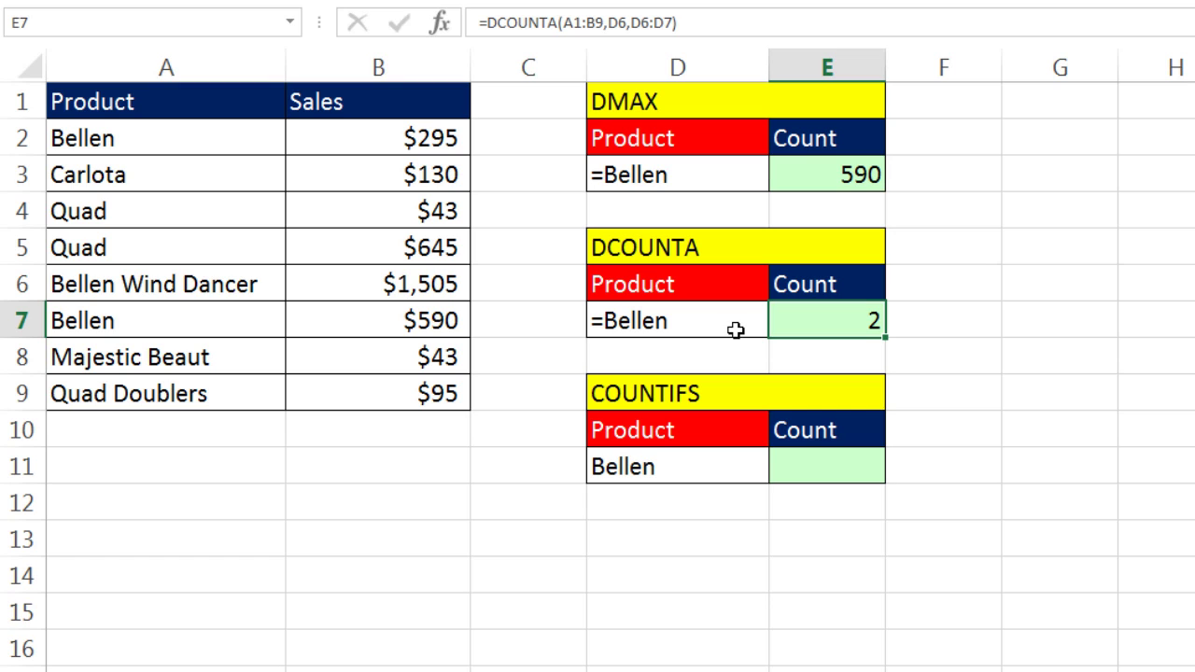
Enter =COUNTIFS(A2:A9,D11) in E11 to count the products matching the criteria in D11
left_click(802, 462)
type("=countifs")
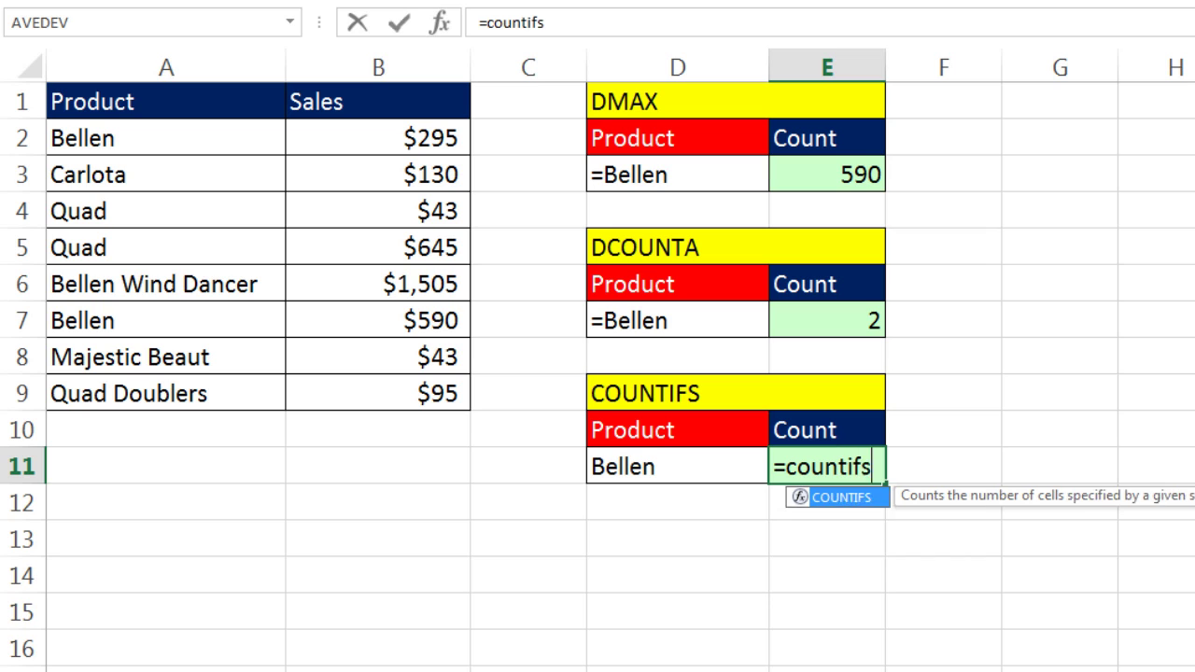
key("Tab")
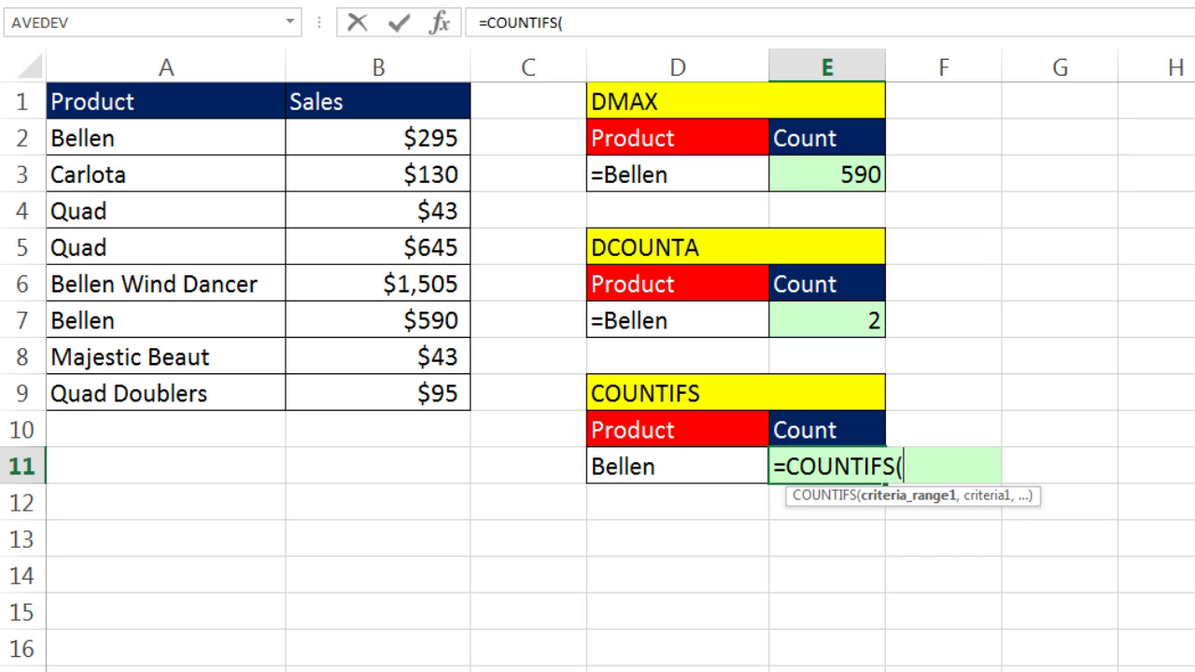
left_click_drag(164, 142, 259, 395)
type(",")
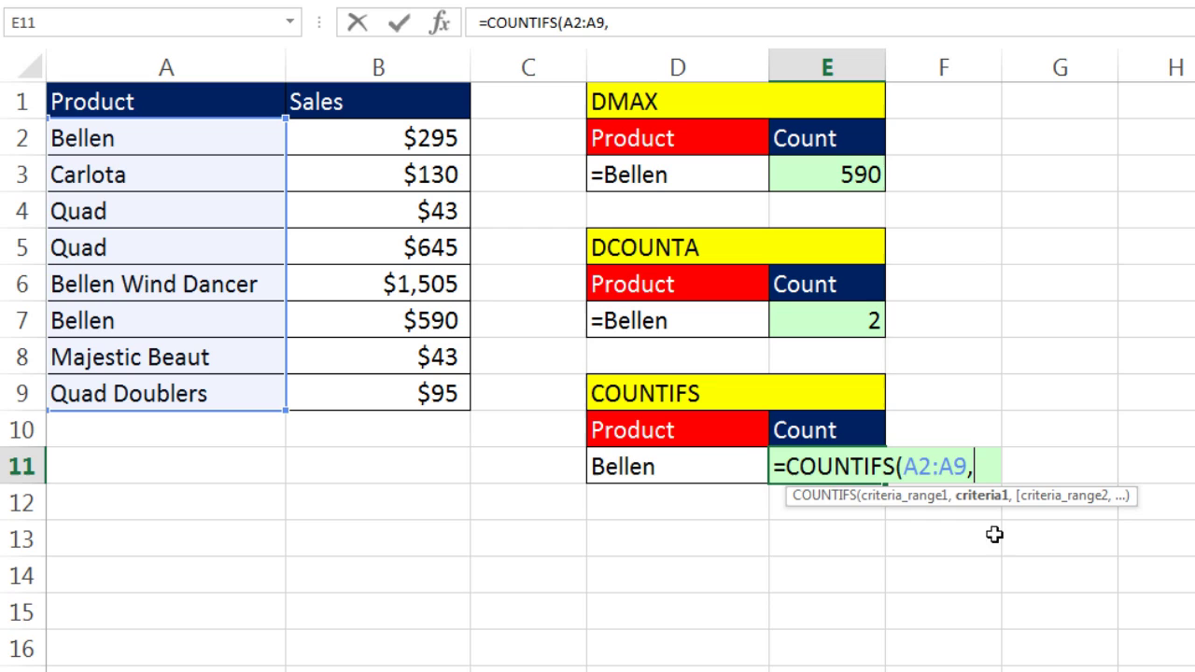
left_click(657, 472)
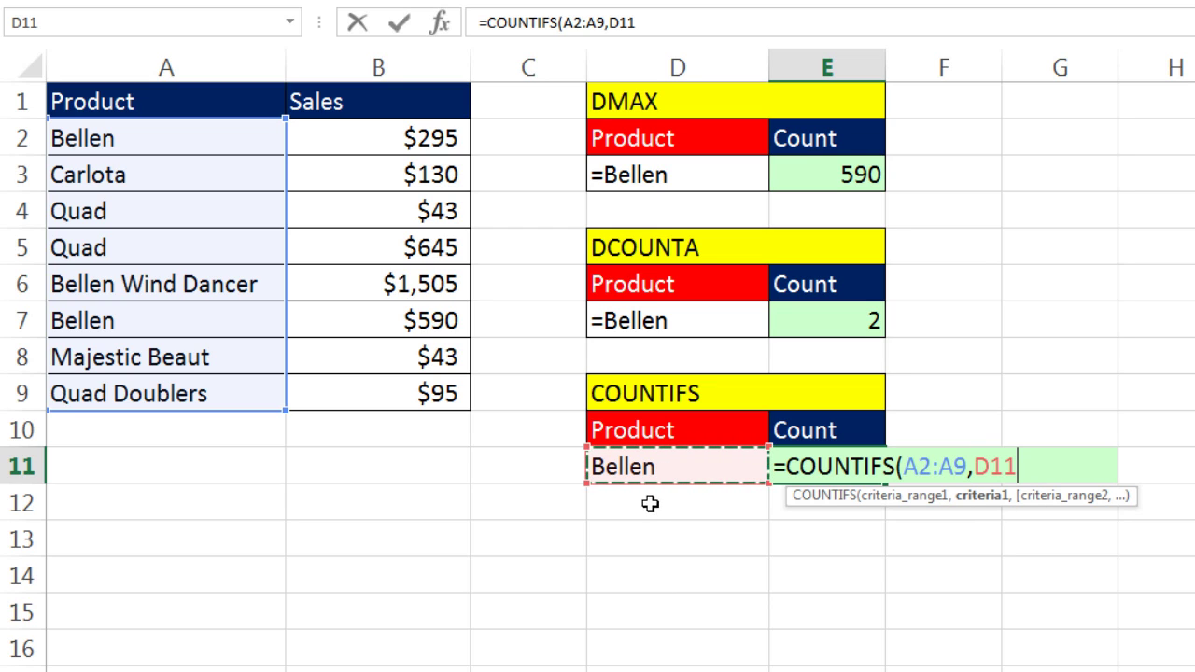
type(")")
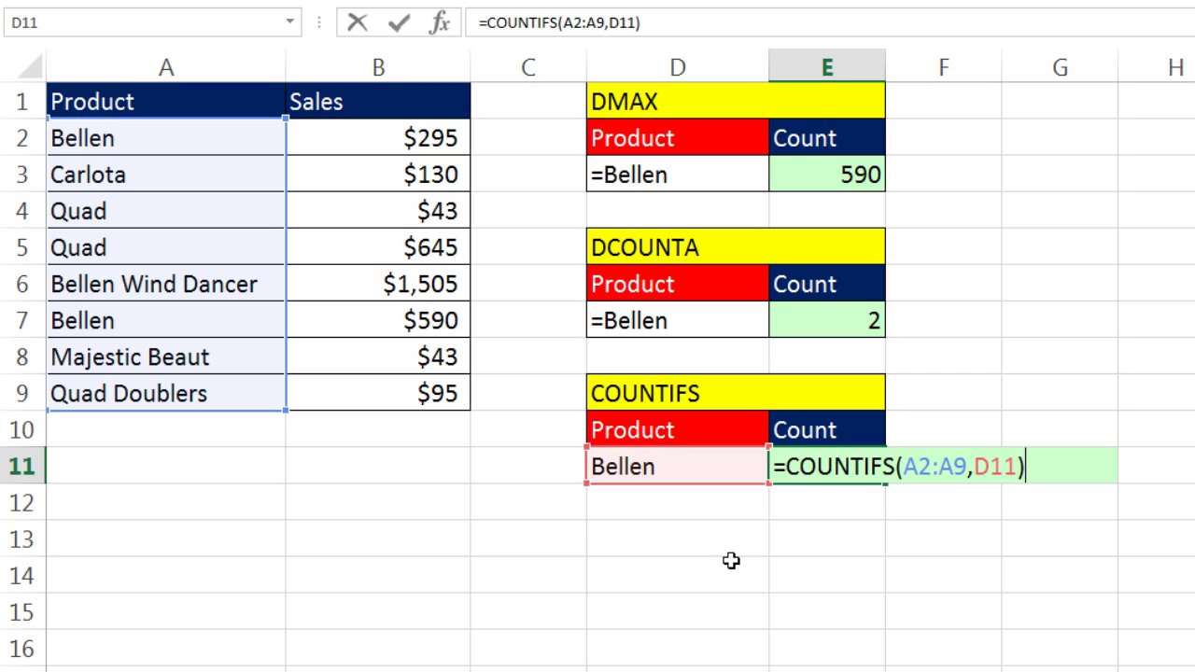
key("ctrl+Return")
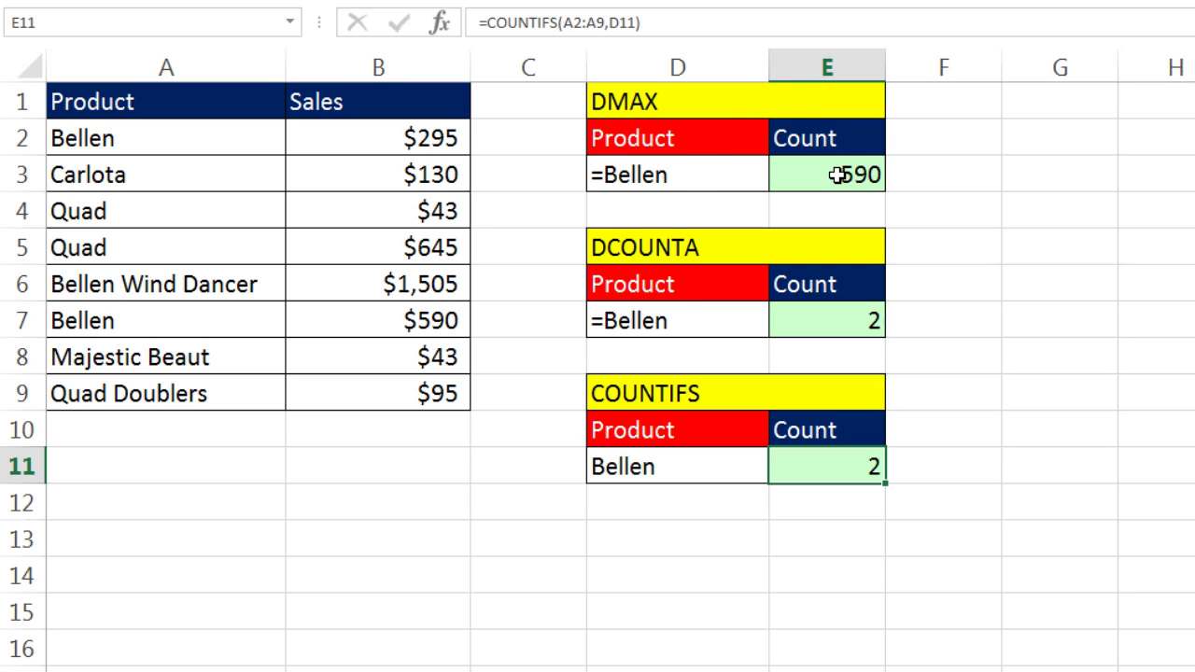
Open the DMAX criteria formula in D3 to review its exact-match syntax
double_click(665, 174)
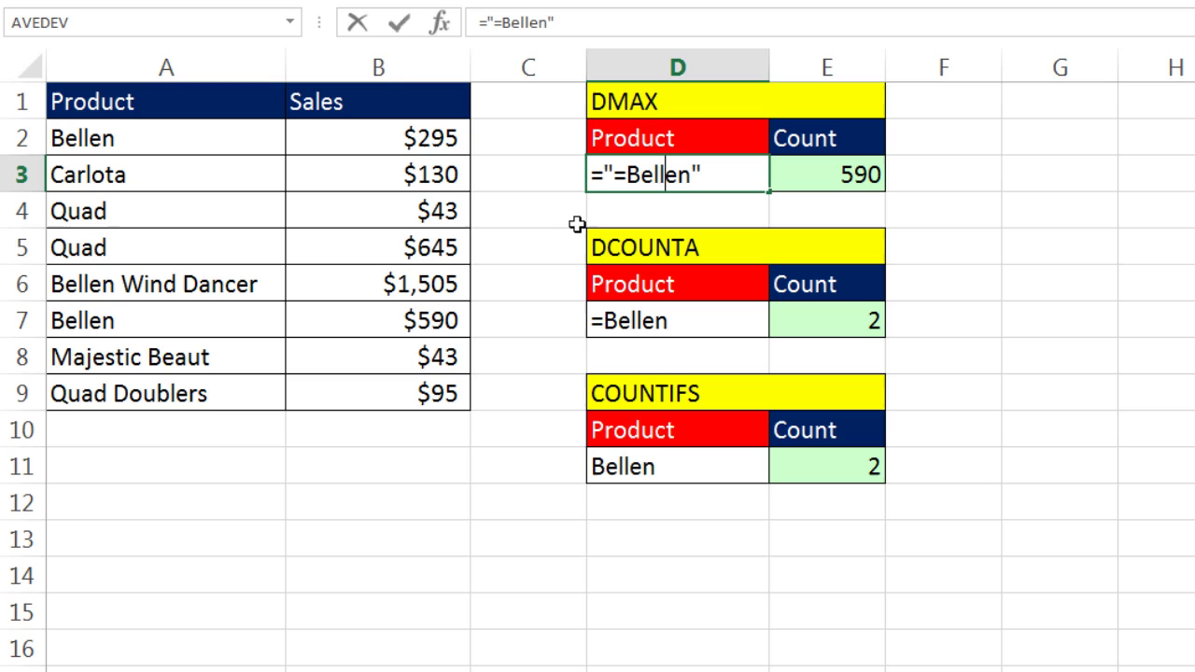